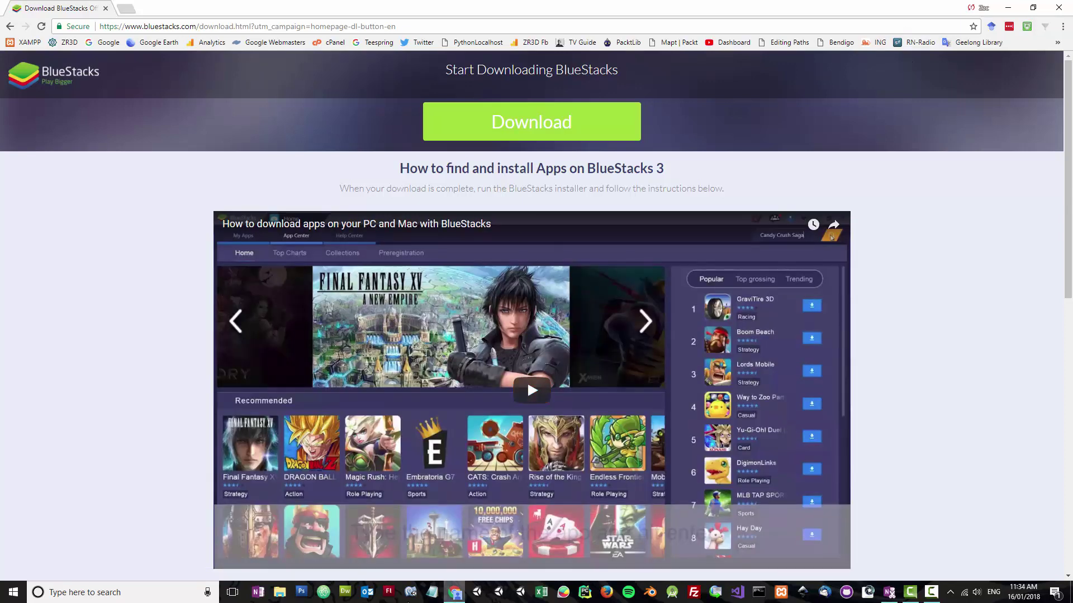
Minimize the browser, launch BlueStacks from the desktop and maximize its window.
{"action": "left_click", "coordinate": [1008, 12]}
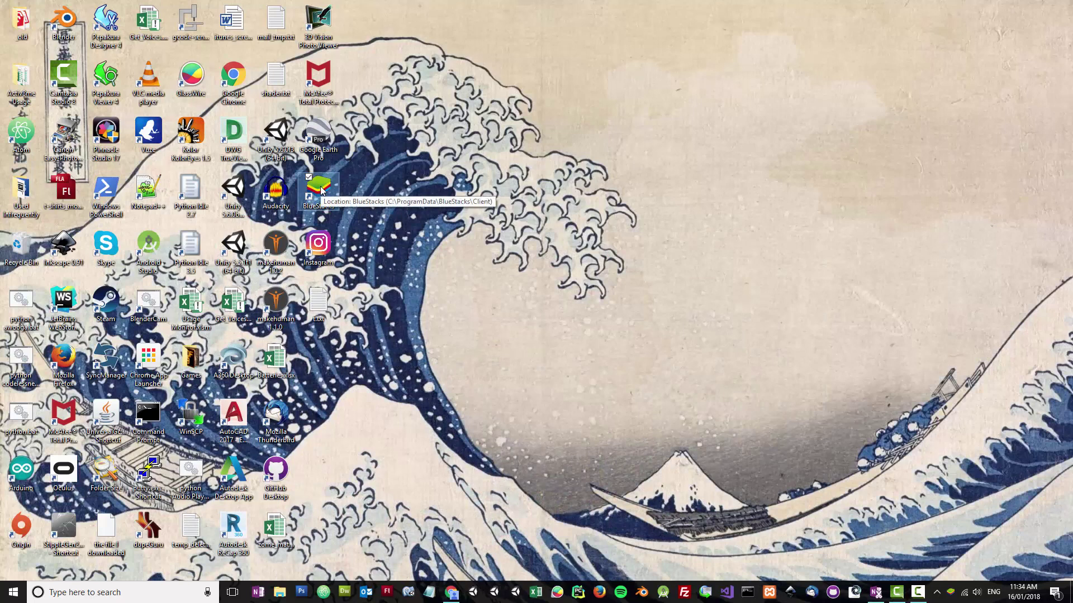
{"action": "double_click", "coordinate": [320, 189]}
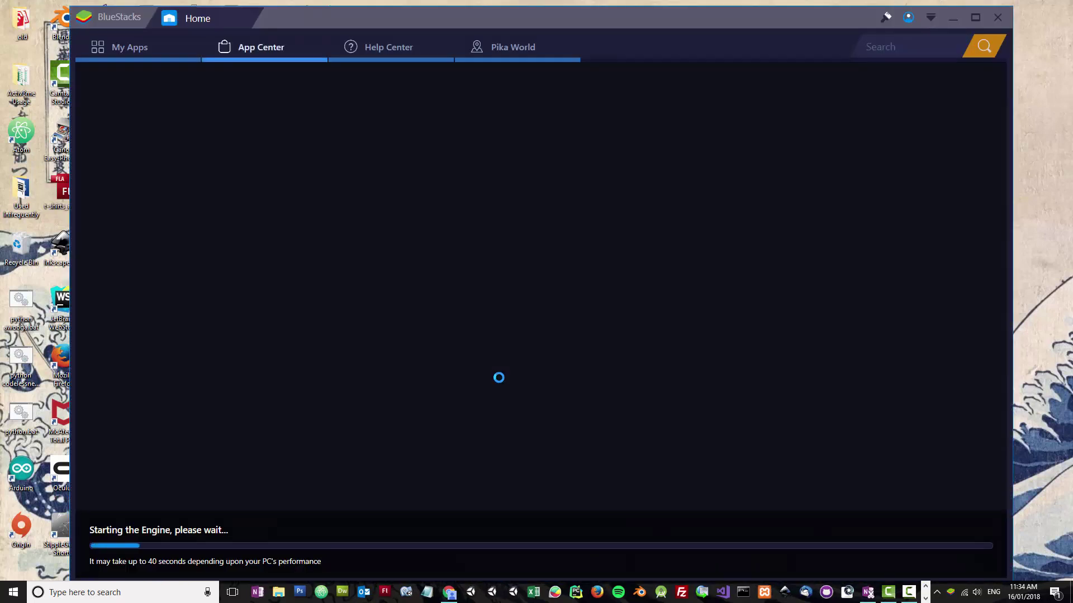
{"action": "left_click", "coordinate": [975, 17]}
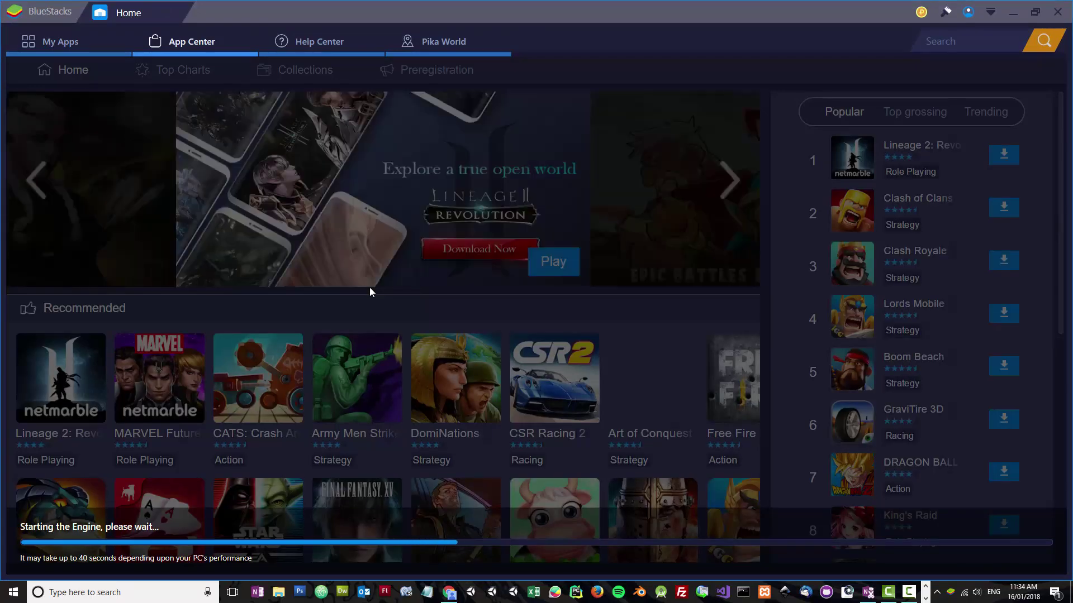
Open Google Play from the BlueStacks system apps and search it for Instagram.
{"action": "left_click", "coordinate": [72, 43]}
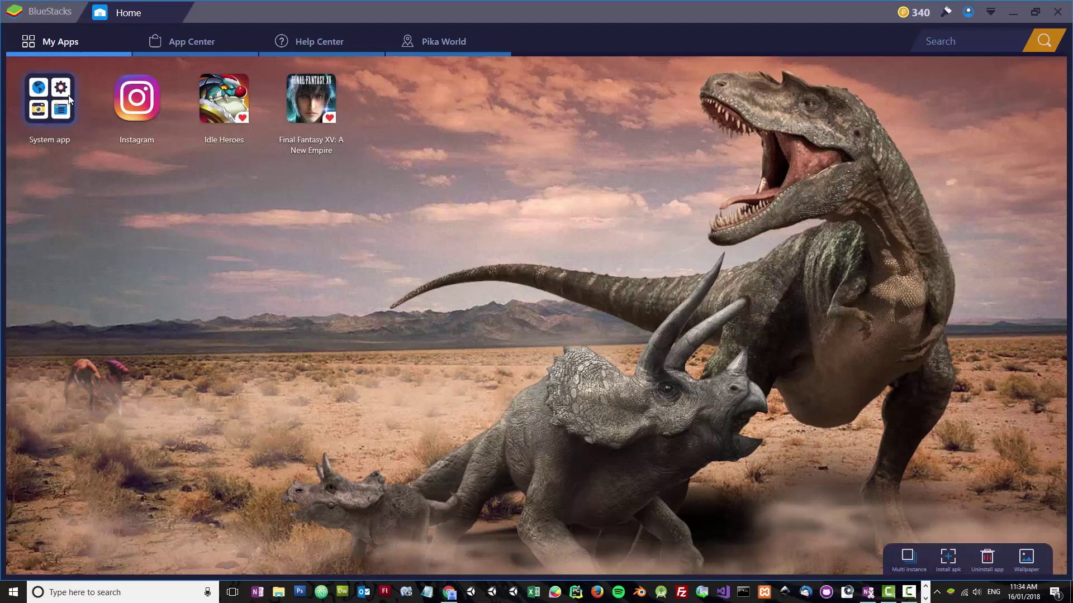
{"action": "left_click", "coordinate": [61, 108]}
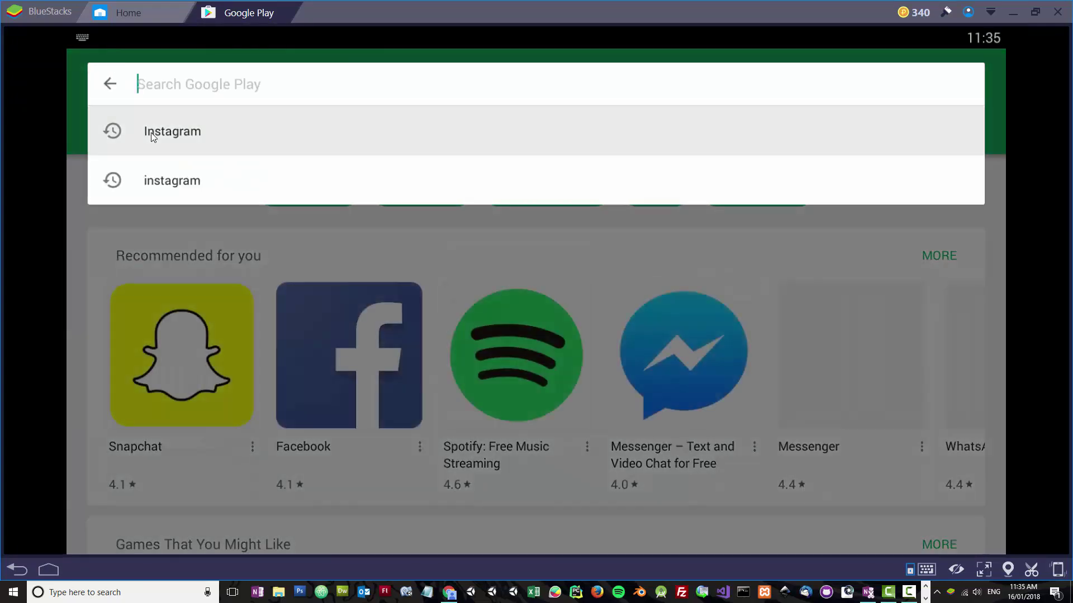
{"action": "left_click", "coordinate": [146, 137]}
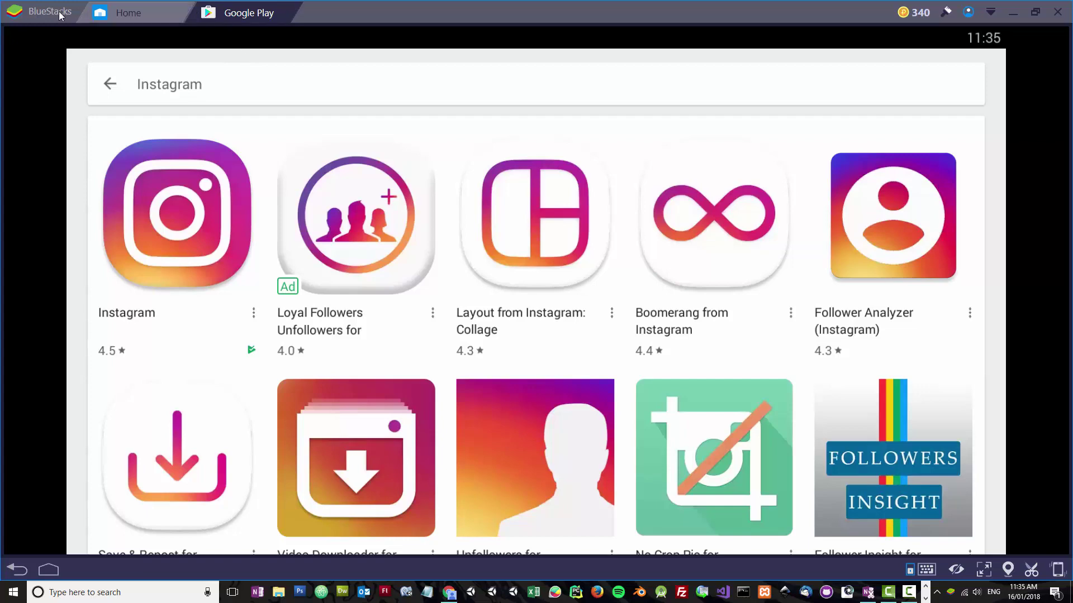
Return to the BlueStacks home and search the App Center for "instagram".
{"action": "left_click", "coordinate": [143, 18]}
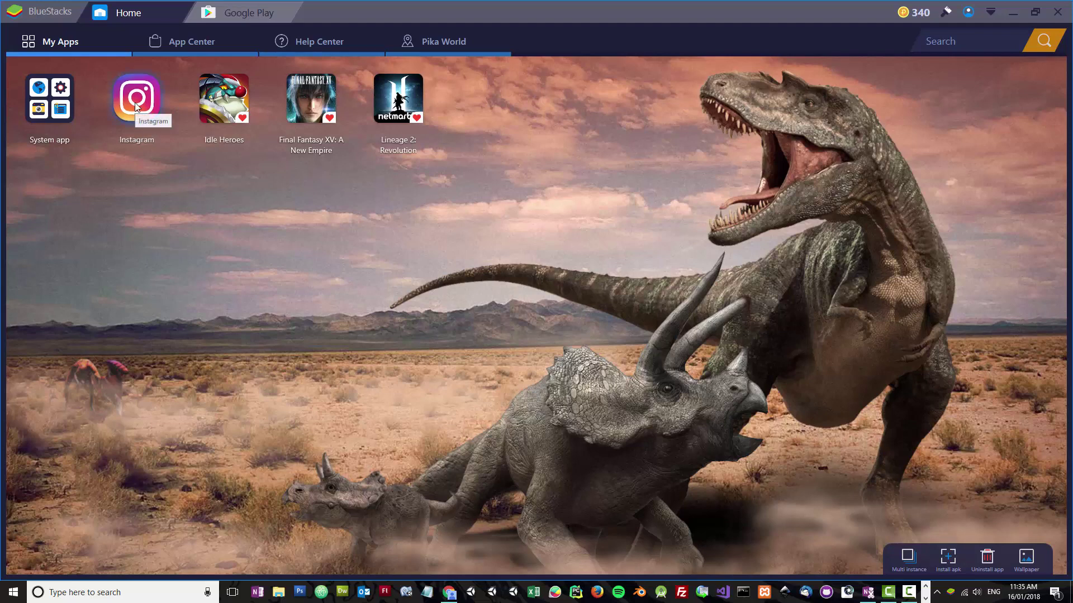
{"action": "left_click", "coordinate": [940, 45]}
{"action": "type", "text": "instagram"}
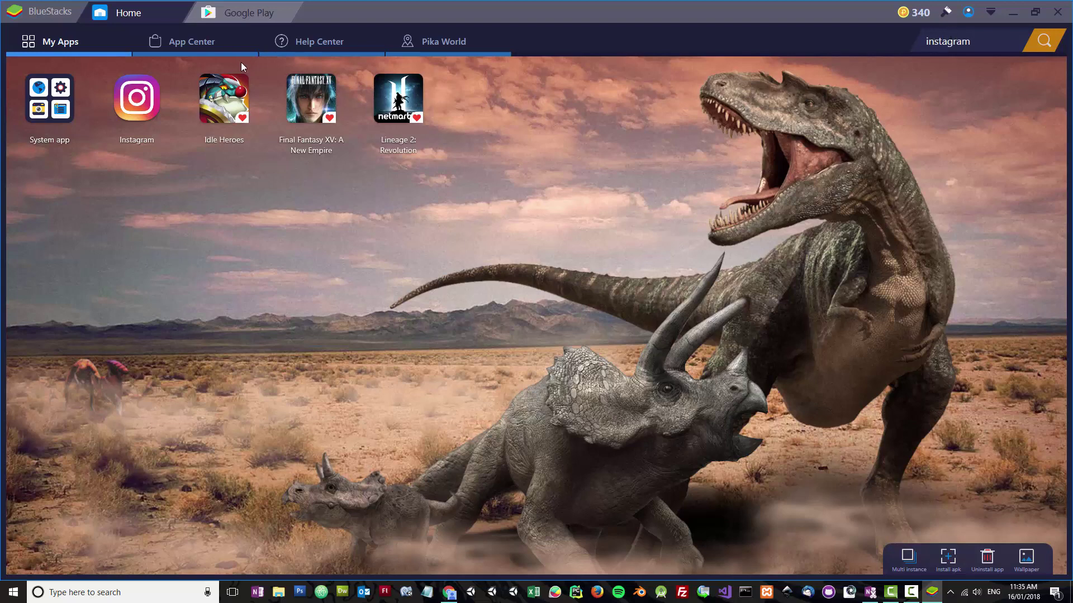
{"action": "left_click", "coordinate": [1045, 43]}
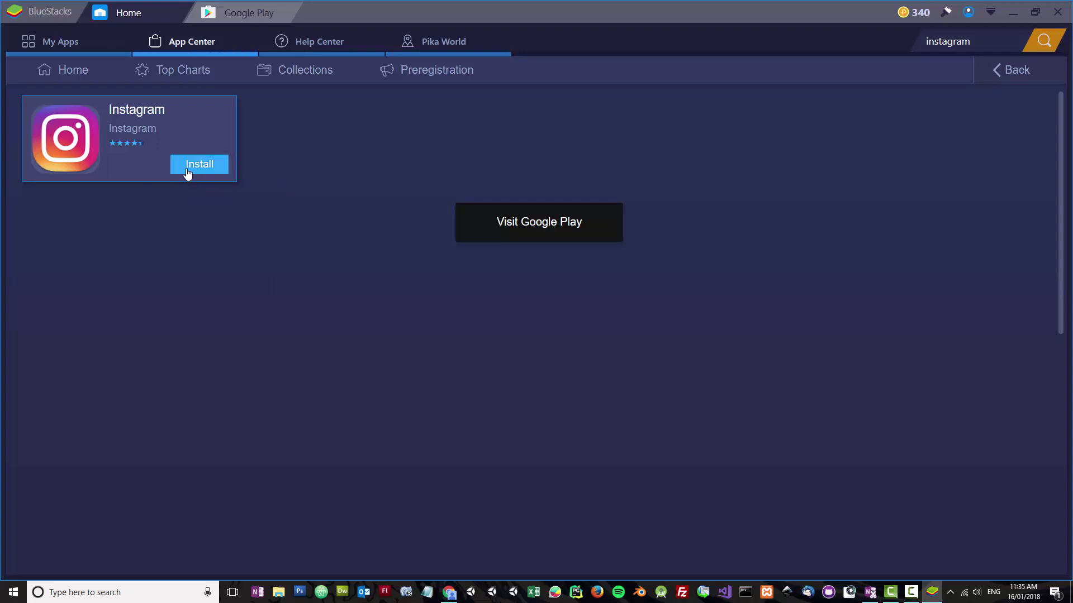
Open Media Manager from the system apps among the installed apps.
{"action": "left_click", "coordinate": [59, 44]}
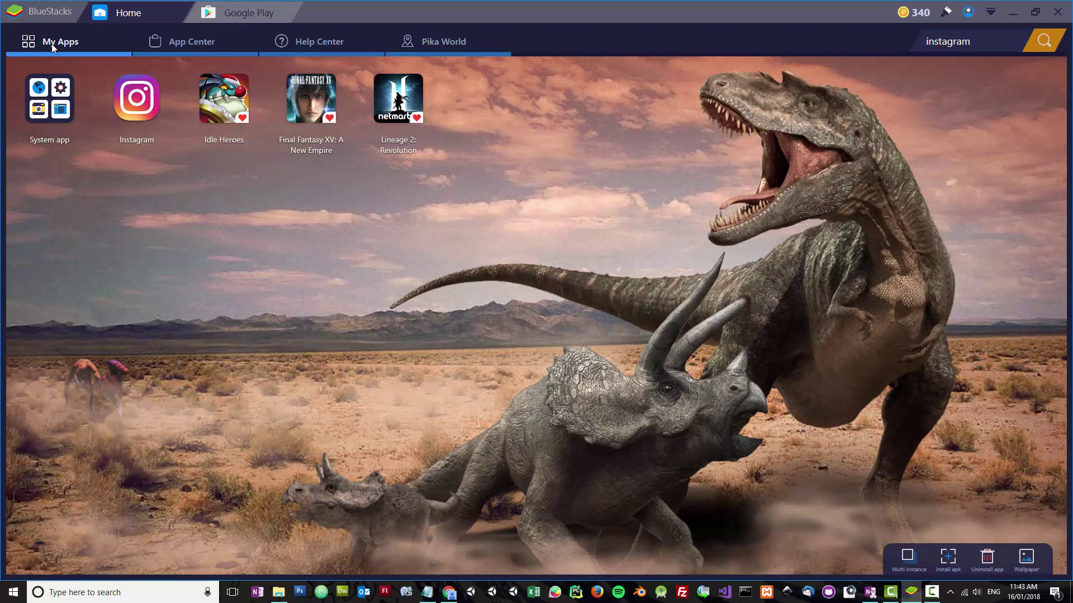
{"action": "left_click", "coordinate": [47, 113]}
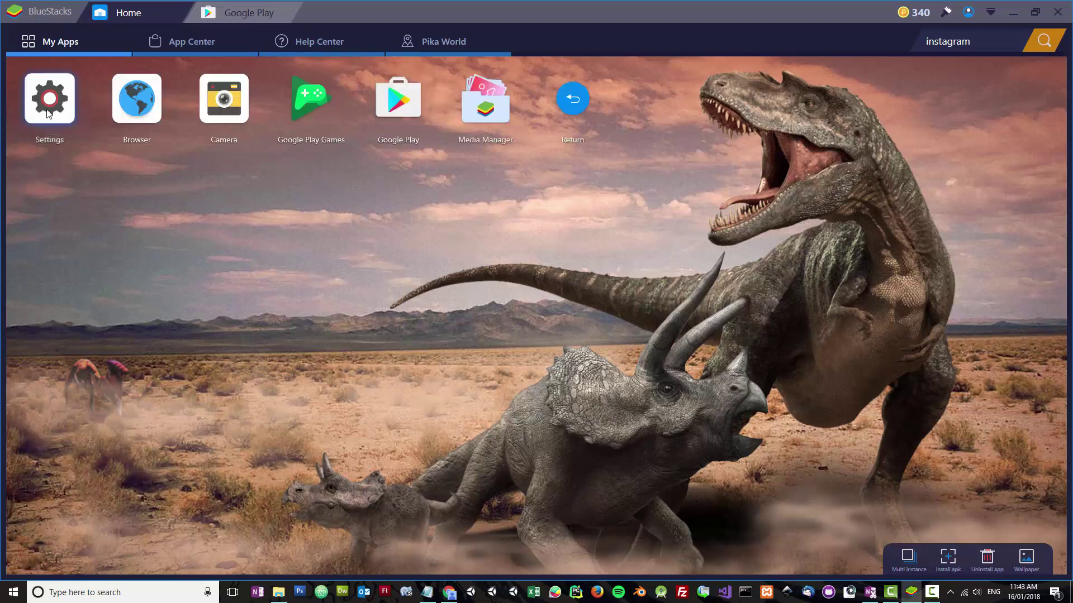
{"action": "left_click", "coordinate": [484, 118]}
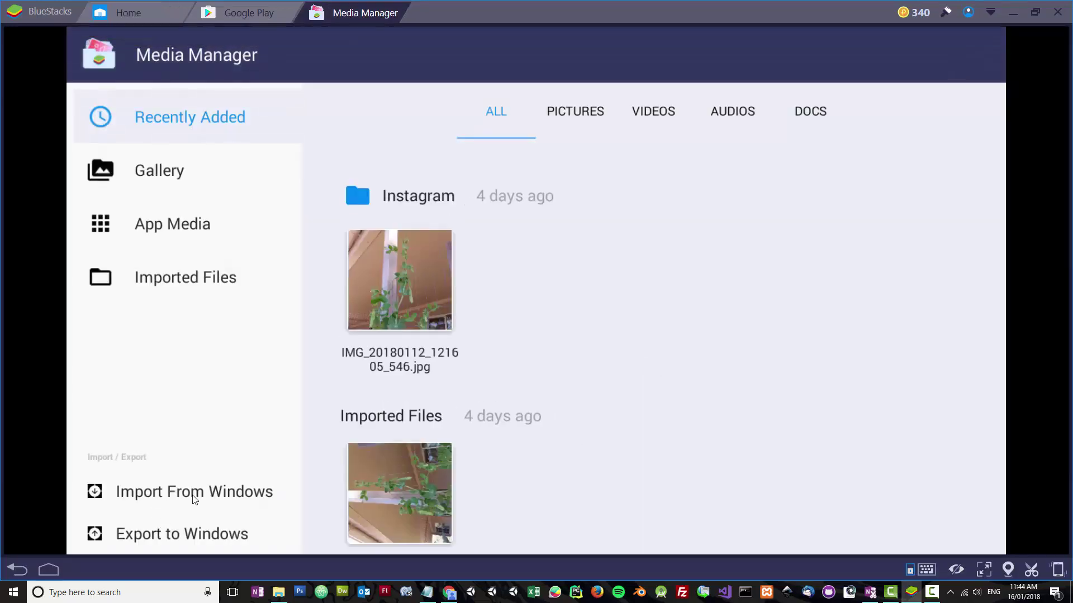
Import the Katsushika Hokusai Lantern Ghost JPG from the Windows Downloads folder into Media Manager.
{"action": "left_click", "coordinate": [141, 497]}
{"action": "left_click_drag", "start_coordinate": [85, 145], "coordinate": [87, 77]}
{"action": "left_click", "coordinate": [50, 96]}
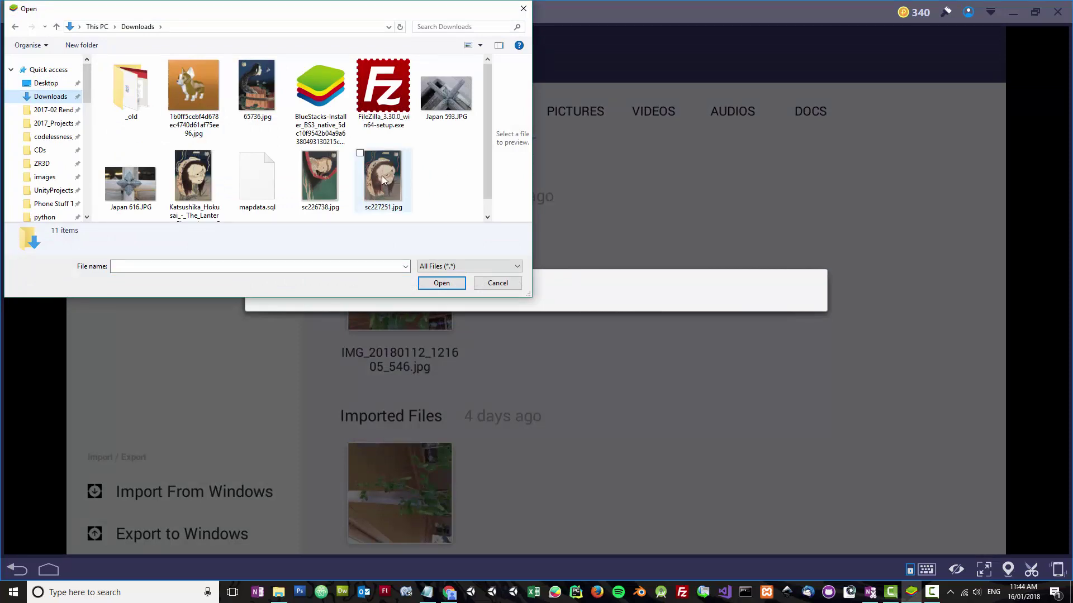
{"action": "left_click", "coordinate": [190, 179]}
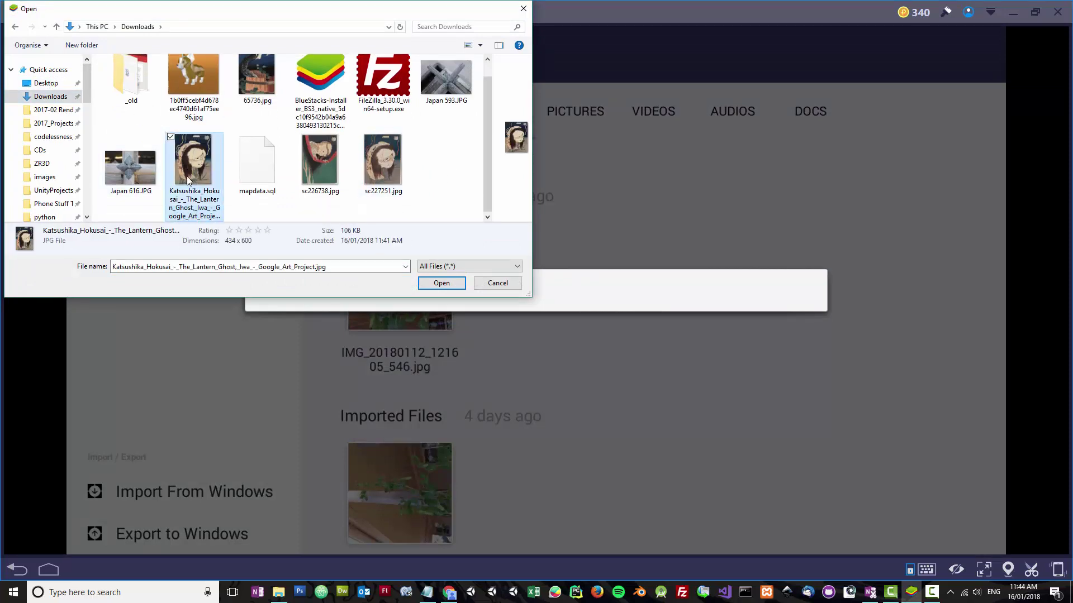
{"action": "left_click", "coordinate": [441, 283]}
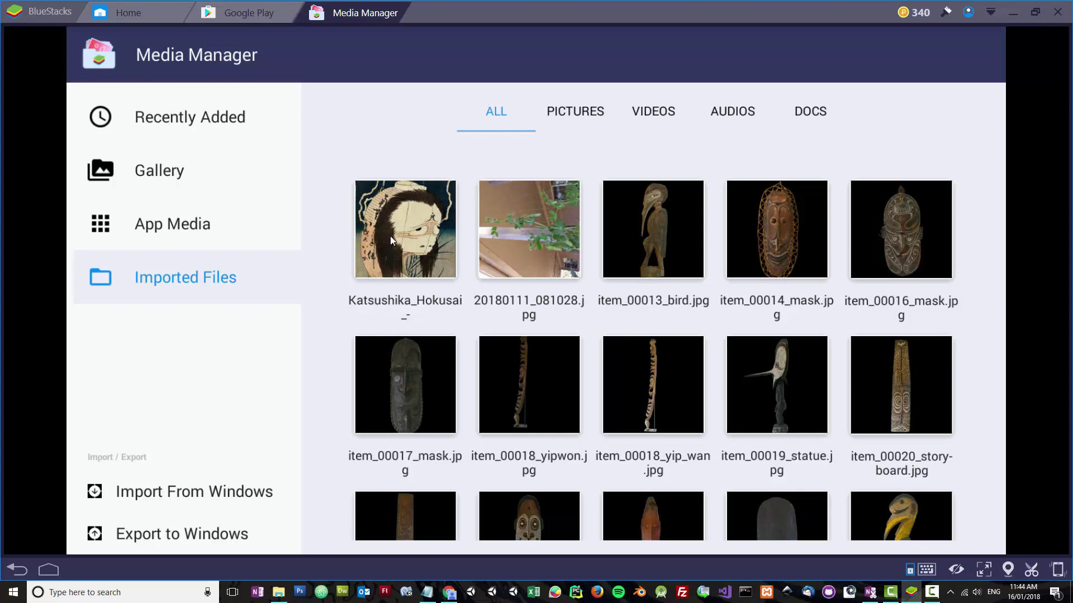
Close Media Manager and start an Instagram post with the imported Lantern Ghost picture, keeping the Normal filter.
{"action": "left_click", "coordinate": [393, 11]}
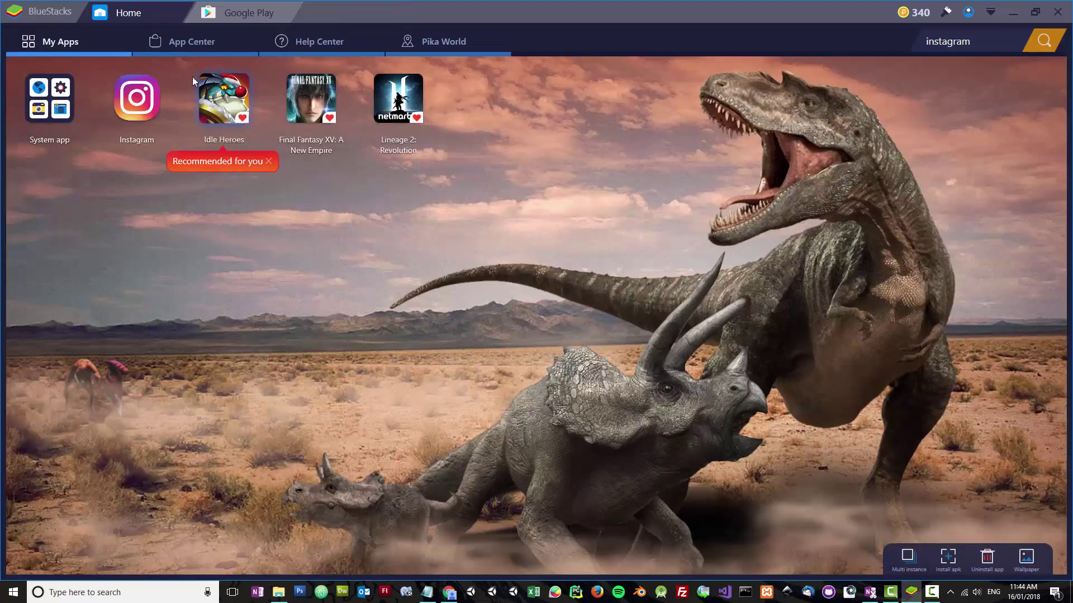
{"action": "left_click", "coordinate": [138, 93]}
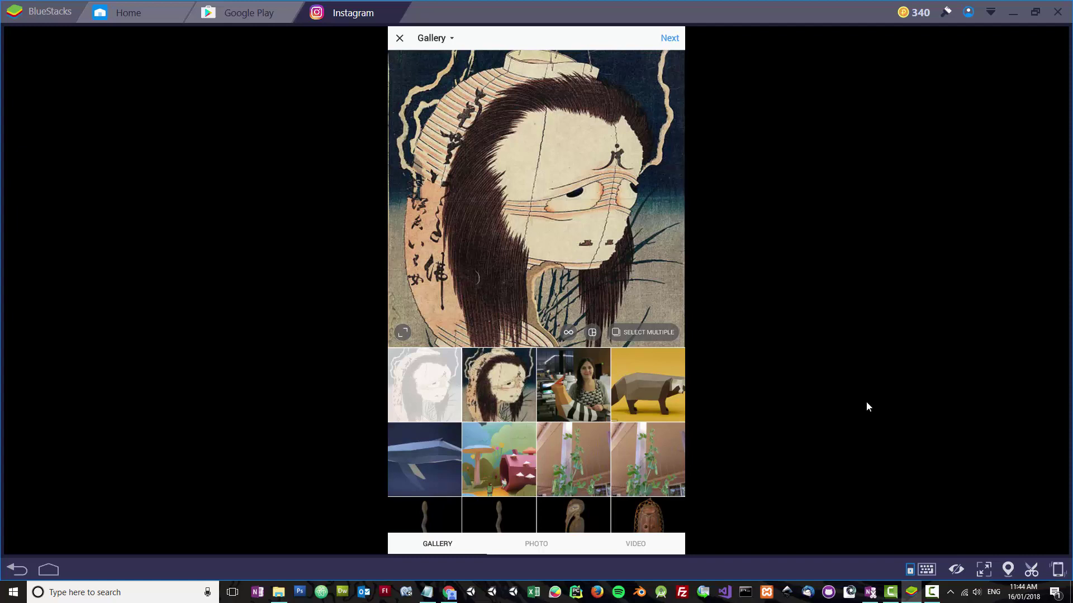
{"action": "left_click", "coordinate": [670, 39]}
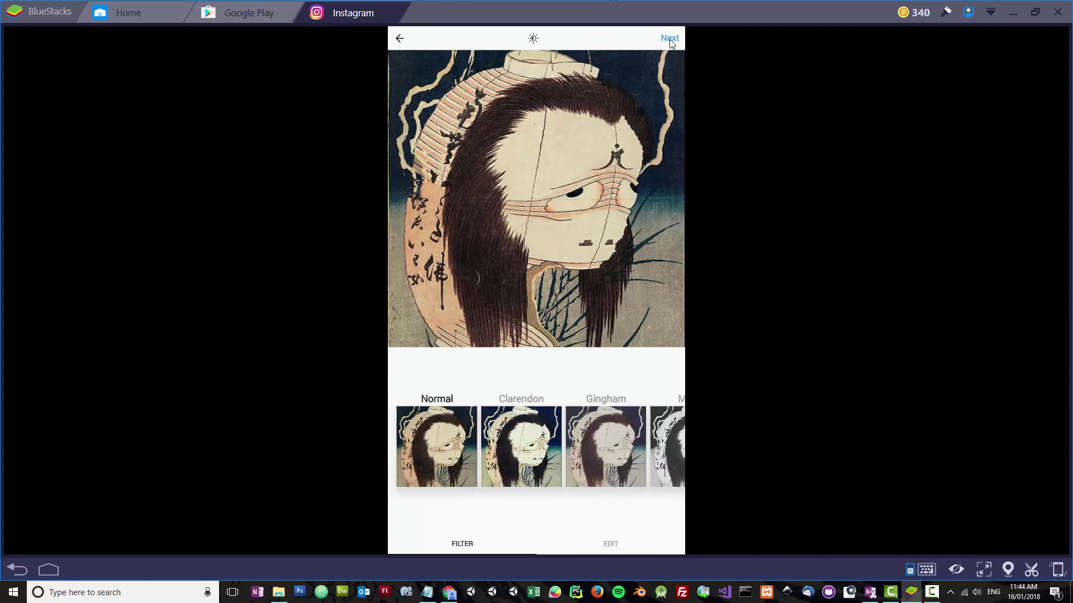
{"action": "left_click", "coordinate": [669, 39]}
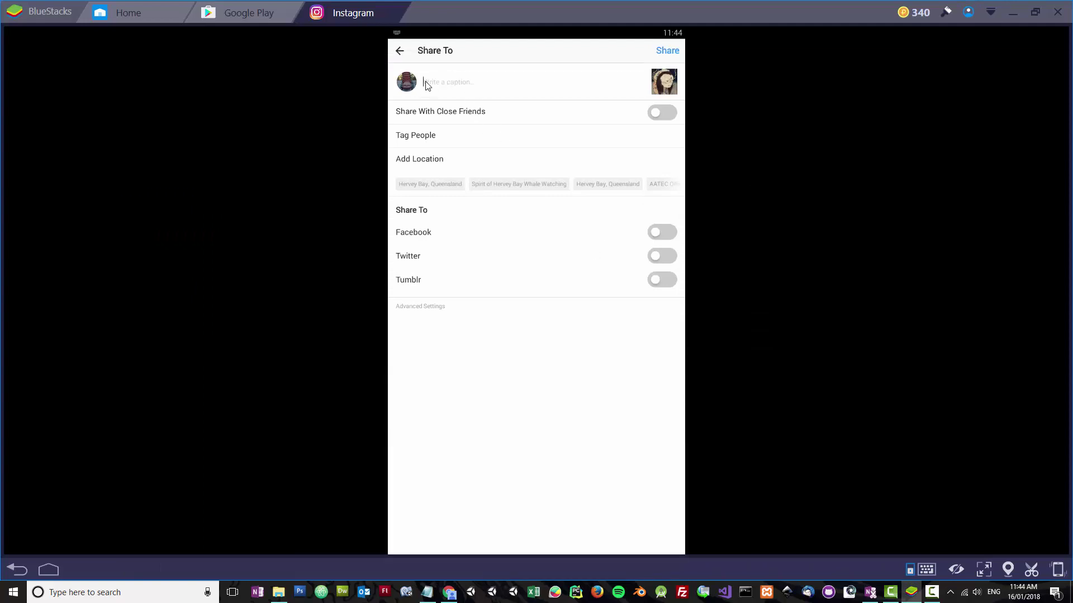
Caption the post "Katsushika Hokusai - The Lantern Ghost" with the hashtags #ukio-e #hokusai #japan and share it.
{"action": "left_click", "coordinate": [428, 84]}
{"action": "left_click", "coordinate": [427, 84]}
{"action": "left_click", "coordinate": [423, 65]}
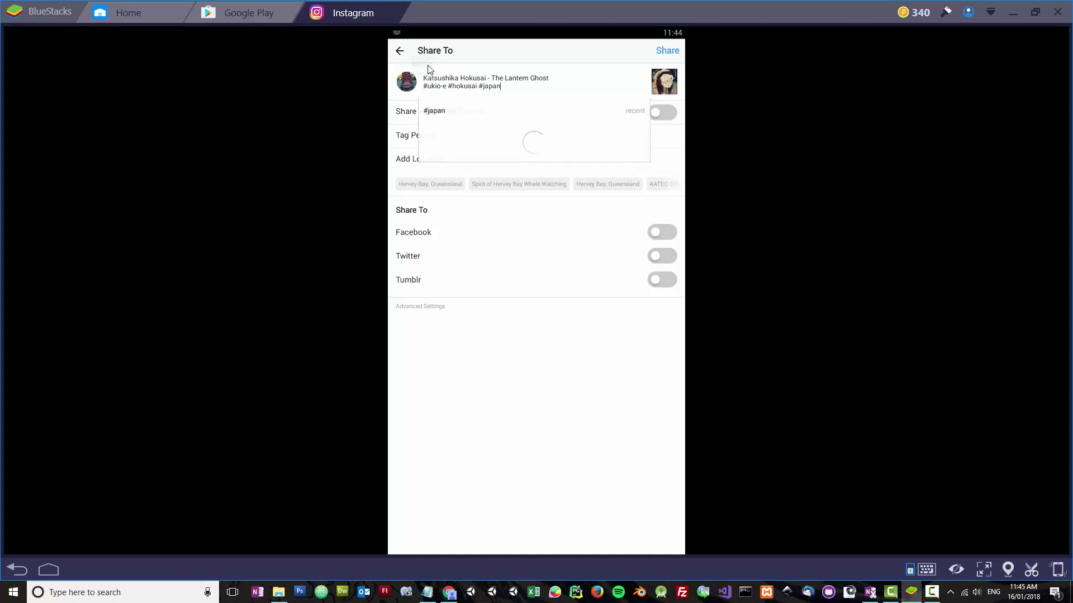
{"action": "left_click", "coordinate": [551, 80]}
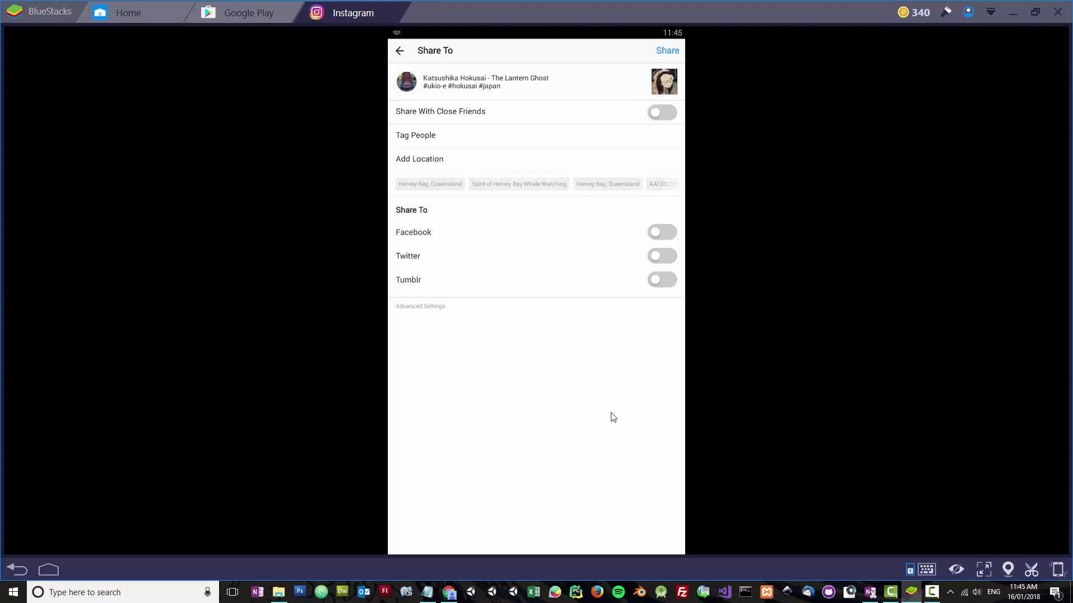
{"action": "left_click", "coordinate": [668, 51]}
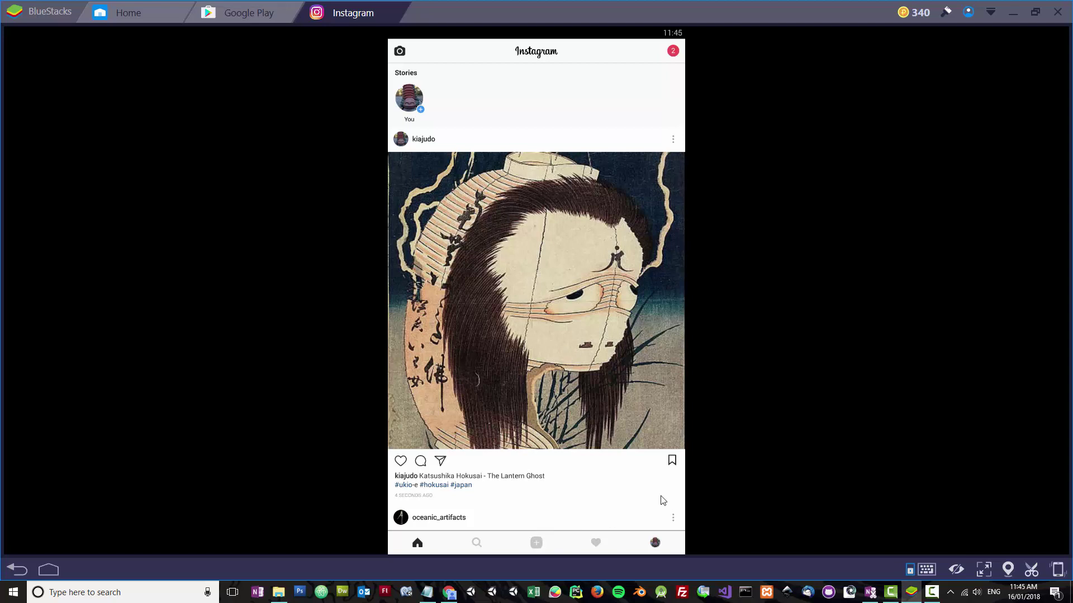
Start another Instagram post and pick 65736.jpg from the Windows Downloads folder as its image source.
{"action": "left_click", "coordinate": [536, 543]}
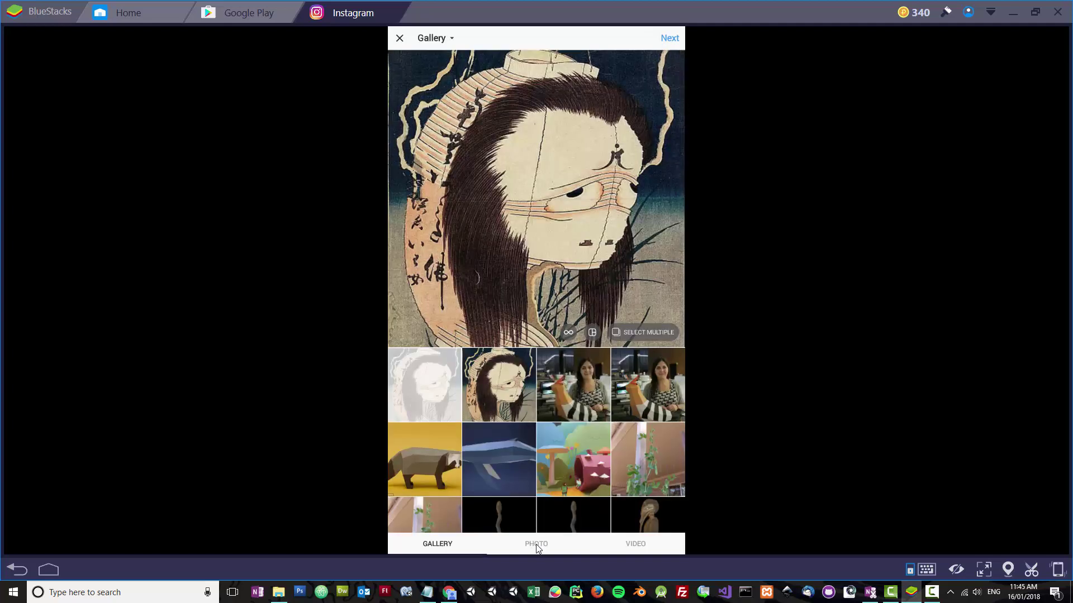
{"action": "left_click", "coordinate": [451, 38]}
{"action": "left_click", "coordinate": [438, 135]}
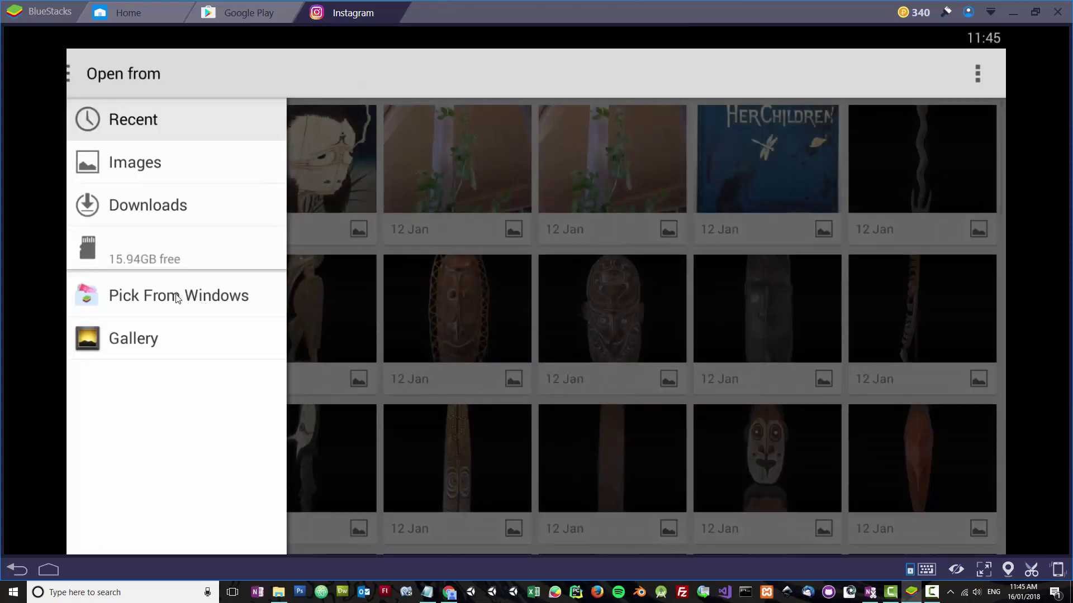
{"action": "left_click", "coordinate": [176, 296]}
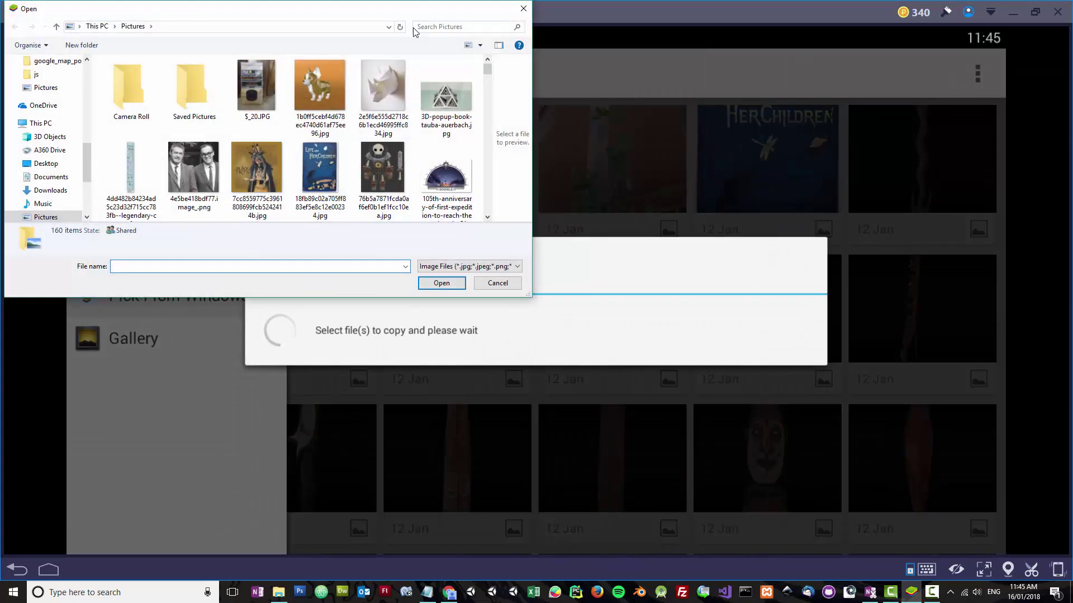
{"action": "scroll", "coordinate": [61, 95], "scroll_direction": "up", "scroll_amount": 5}
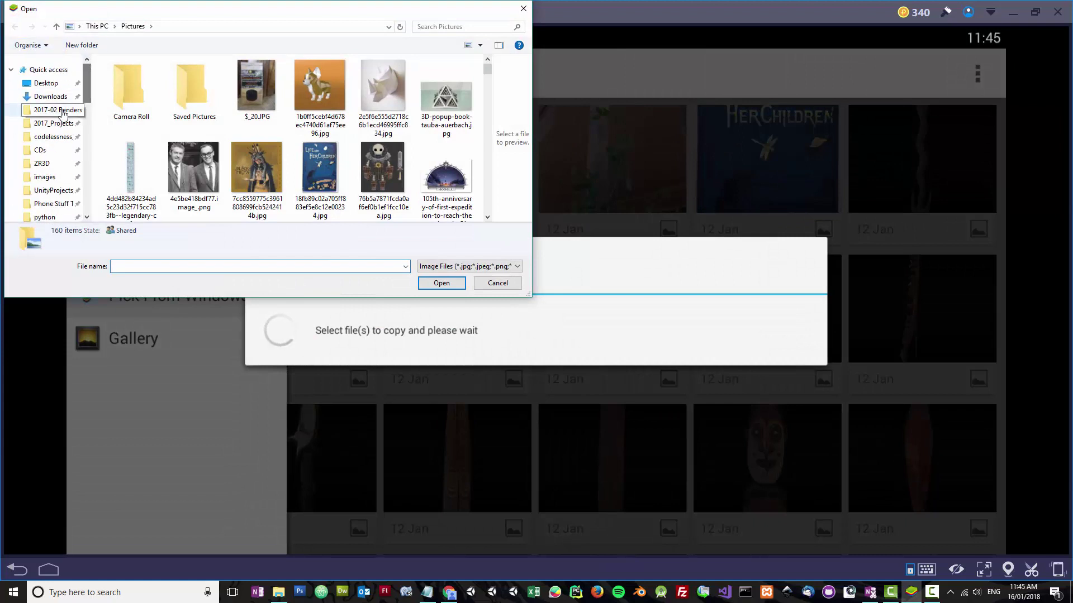
{"action": "left_click", "coordinate": [52, 97]}
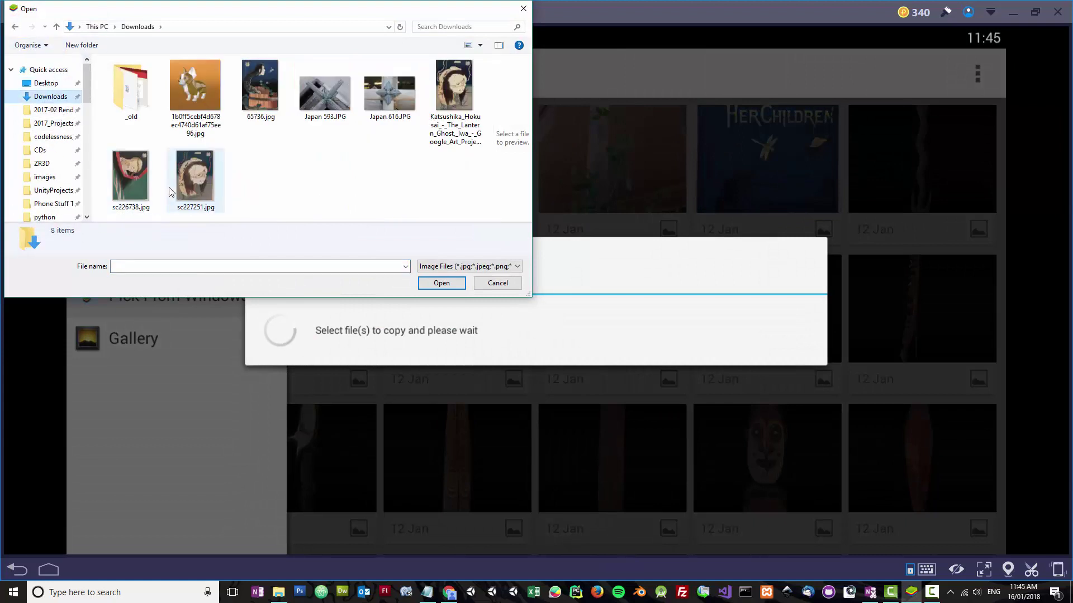
{"action": "left_click", "coordinate": [256, 92]}
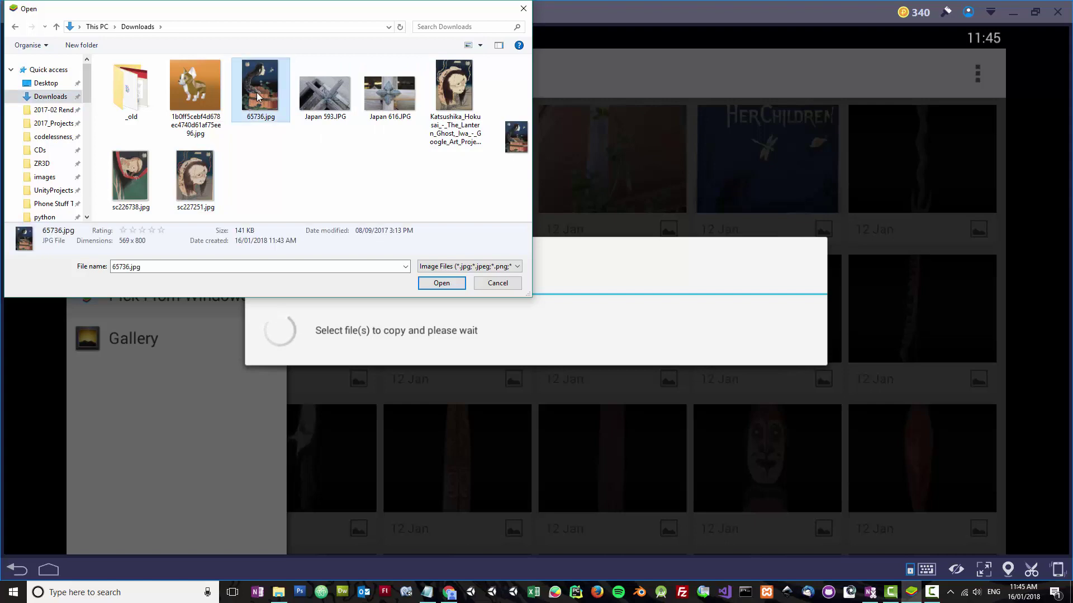
{"action": "left_click", "coordinate": [441, 284]}
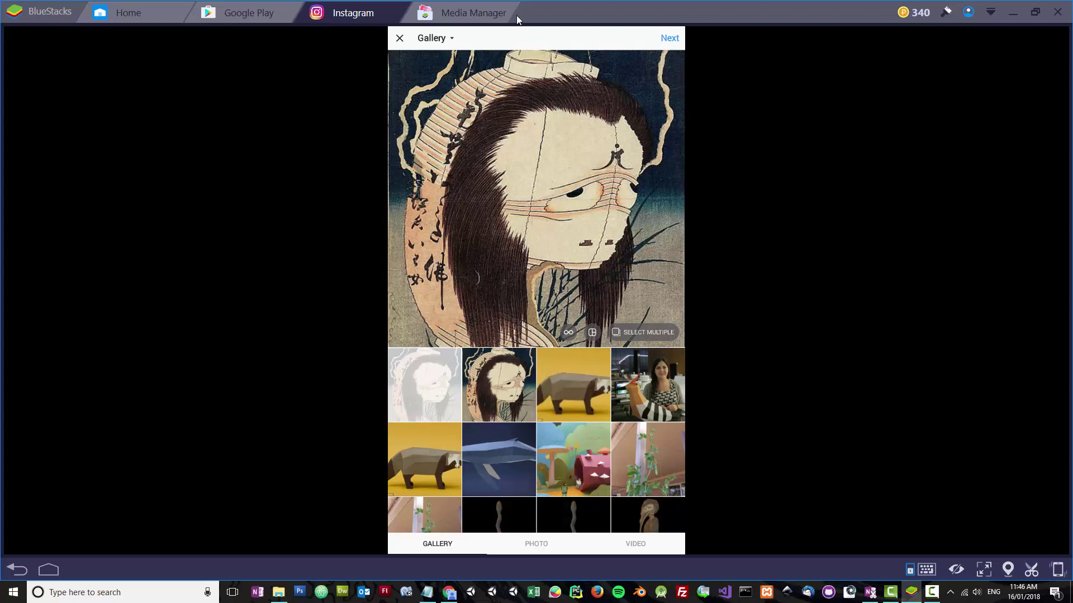
Import 65736.jpg from the Windows Downloads folder through Media Manager, and close the Instagram gallery picker.
{"action": "left_click", "coordinate": [448, 17]}
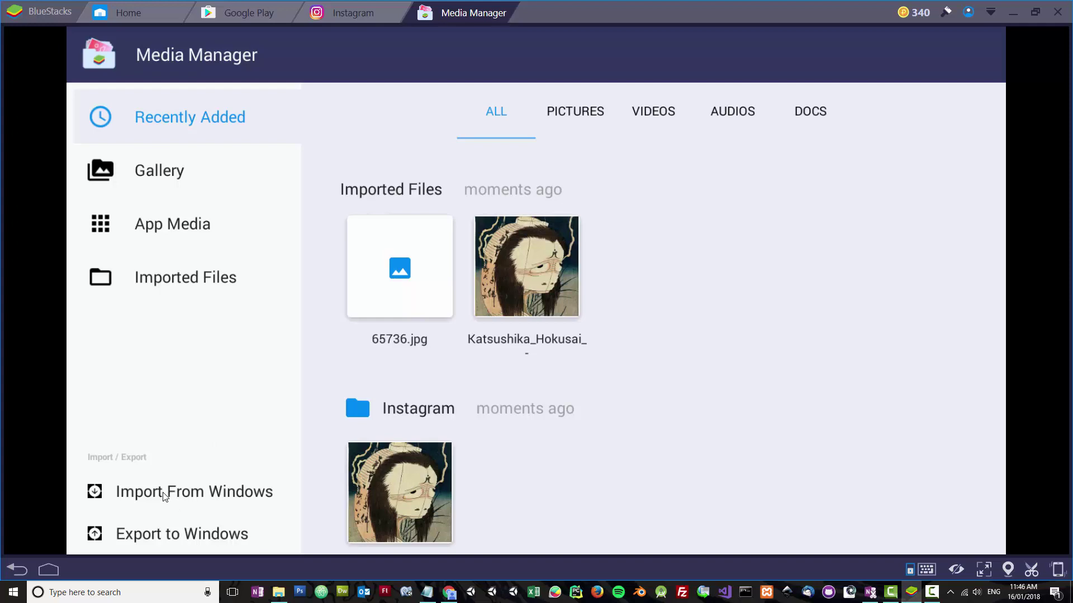
{"action": "left_click", "coordinate": [165, 496]}
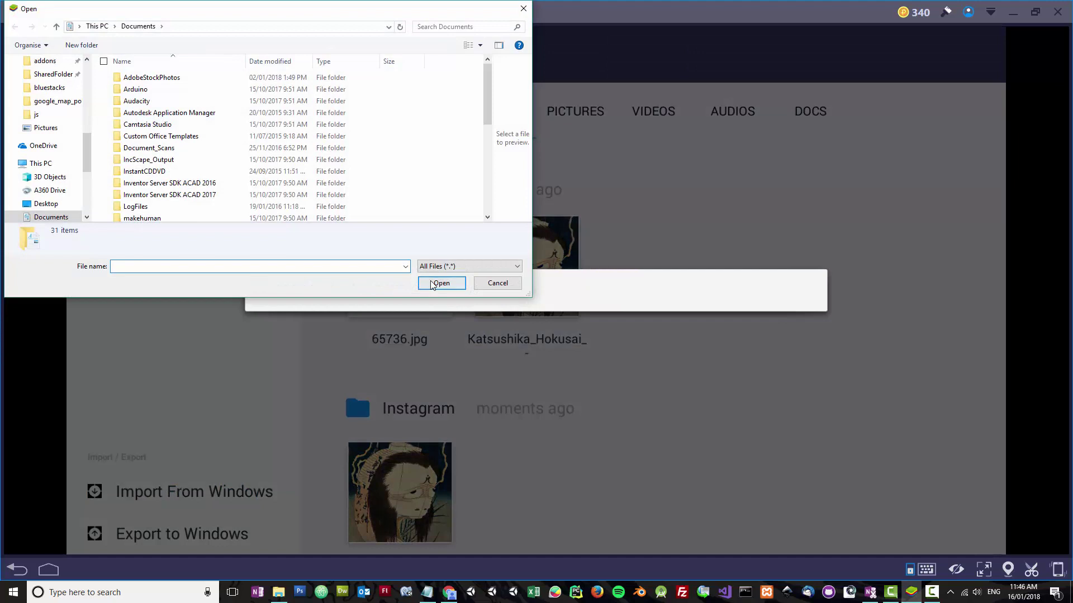
{"action": "scroll", "coordinate": [65, 123], "scroll_direction": "up", "scroll_amount": 5}
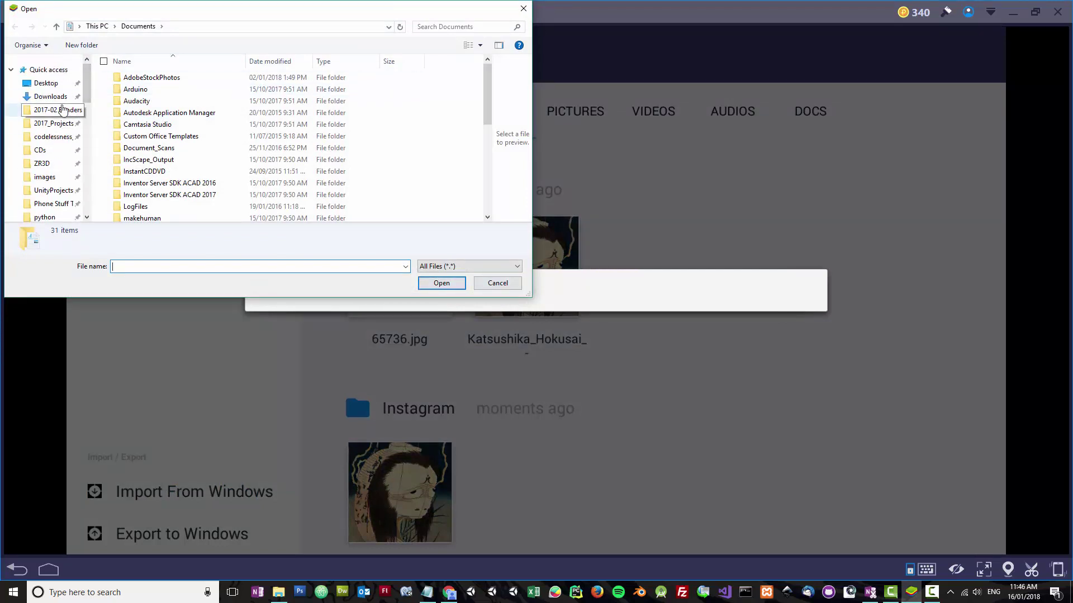
{"action": "left_click", "coordinate": [50, 96]}
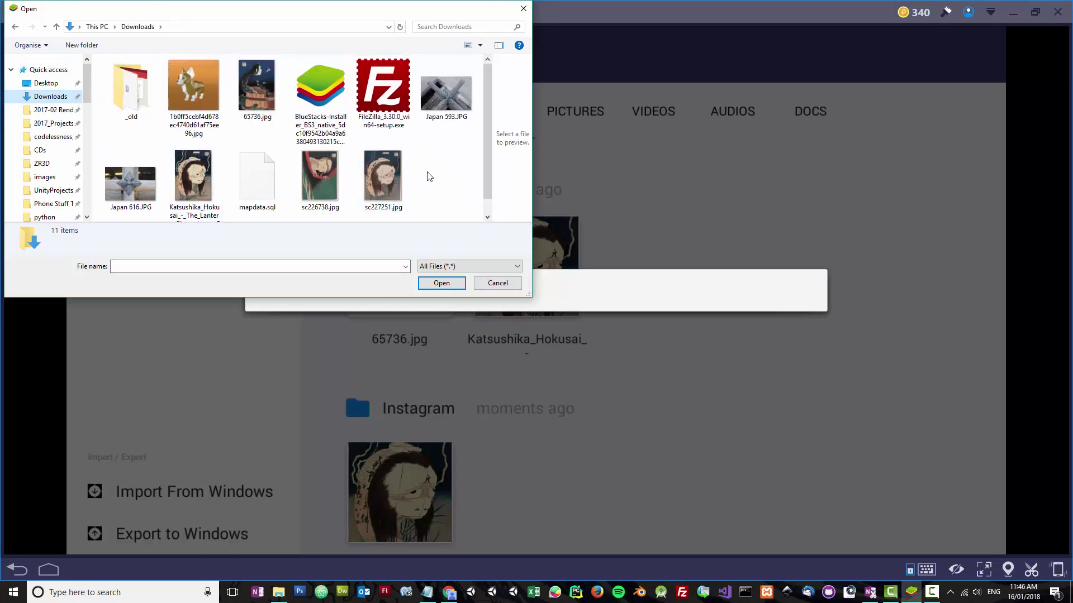
{"action": "left_click", "coordinate": [257, 85]}
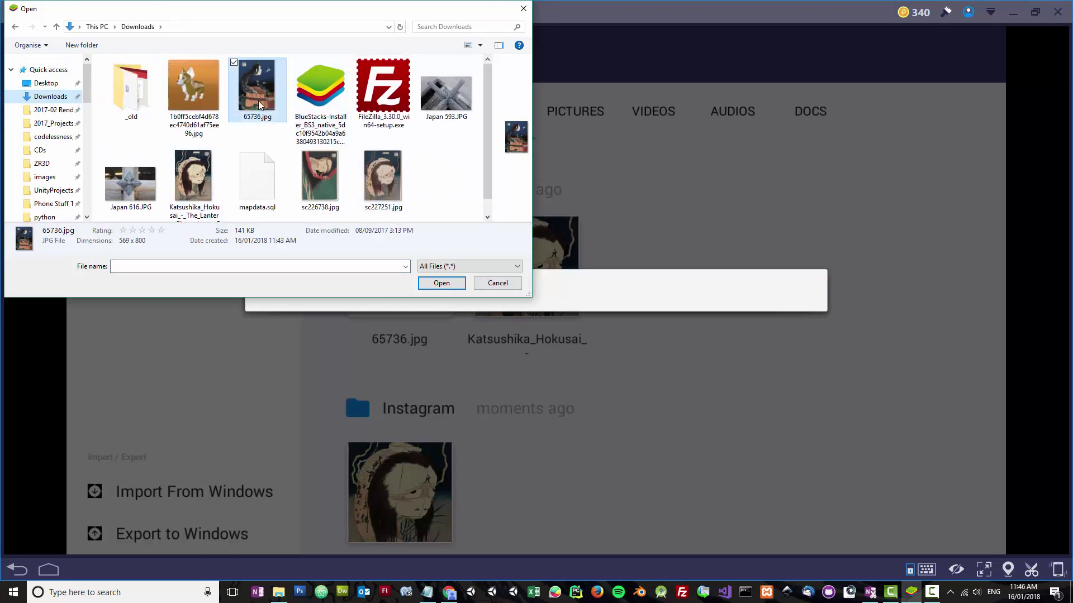
{"action": "left_click", "coordinate": [426, 282]}
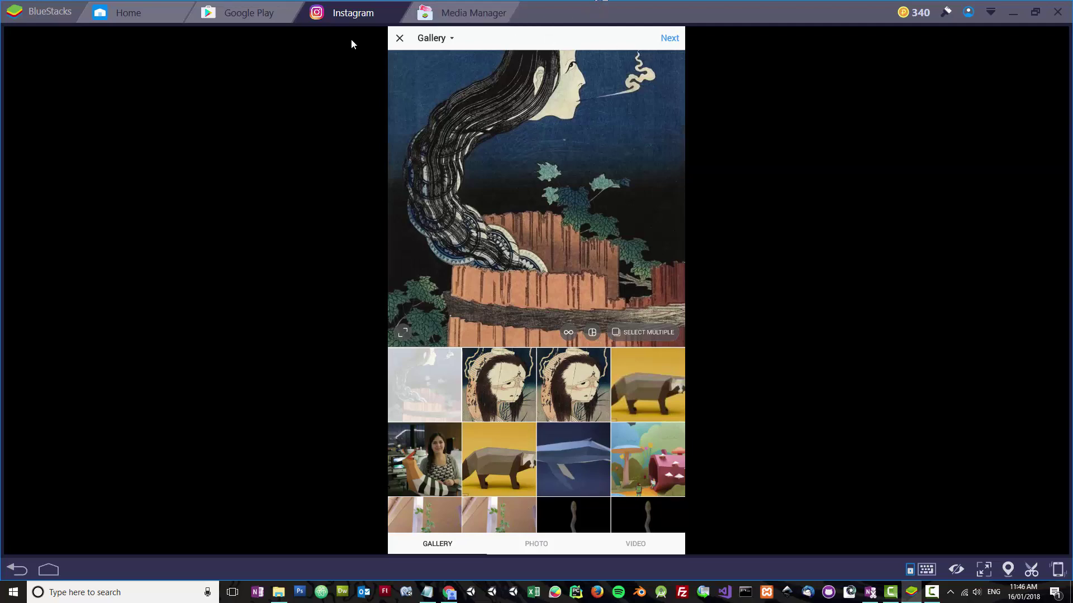
{"action": "left_click", "coordinate": [400, 39]}
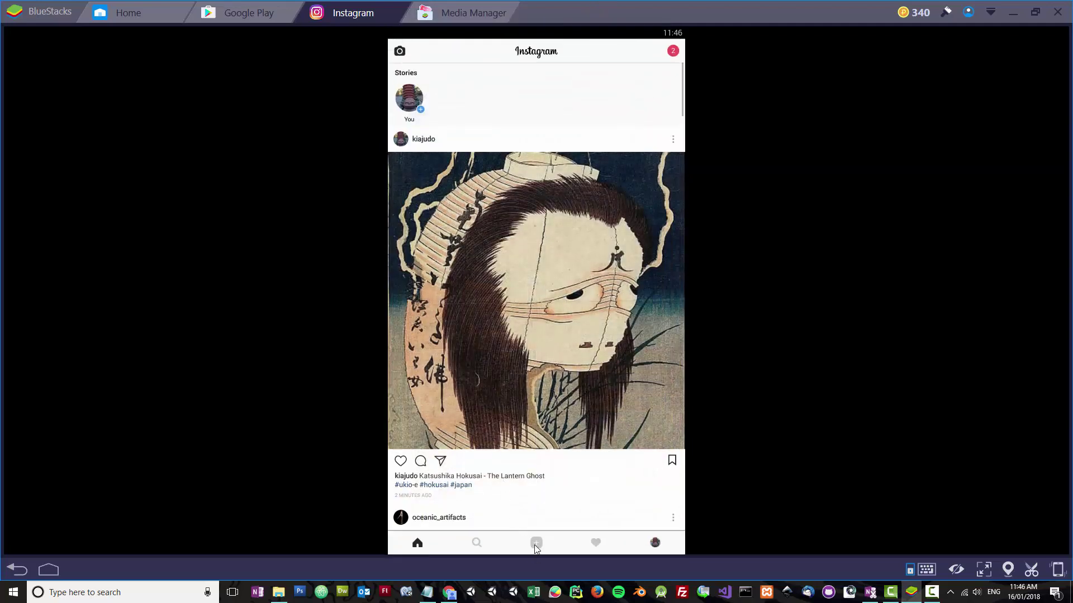